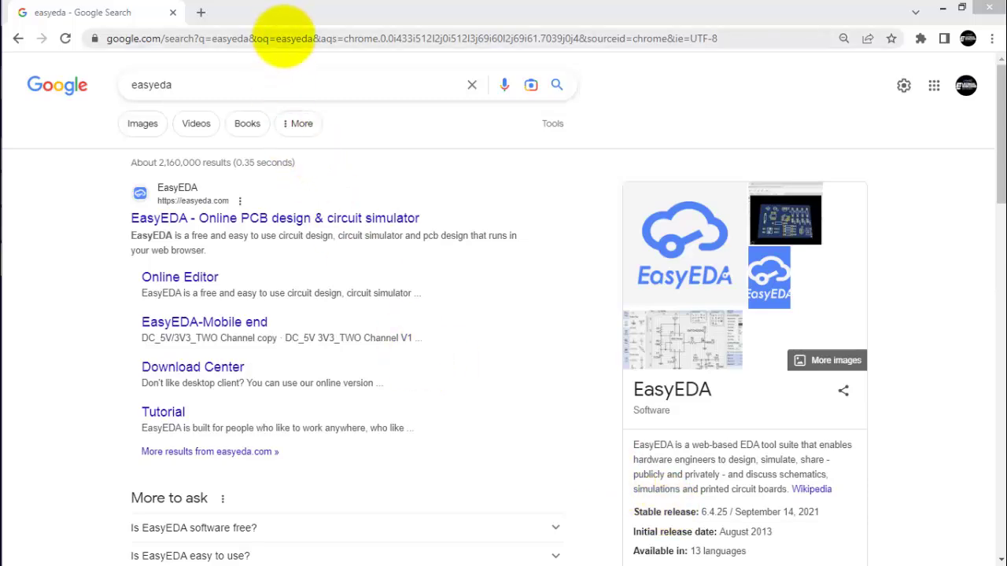
# - Go to Google and search for 'easyeda'
pyautogui.click(283, 38)
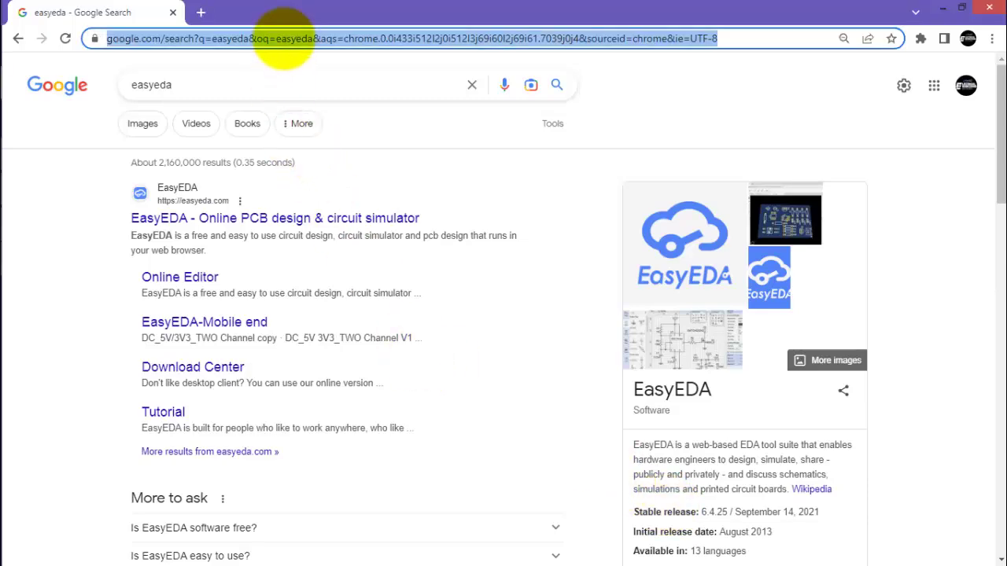
pyautogui.write('google')
pyautogui.press('Return')
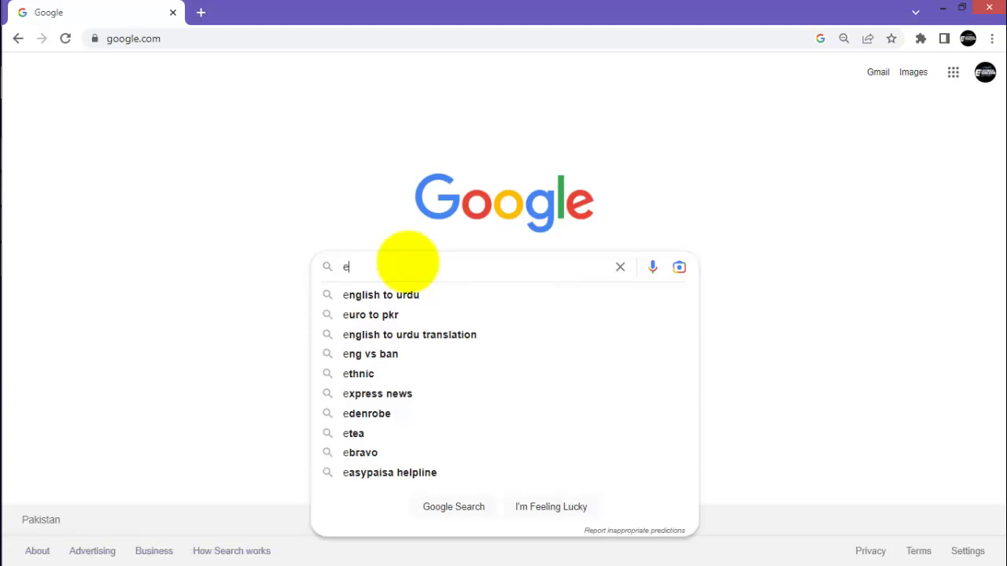
pyautogui.write('as')
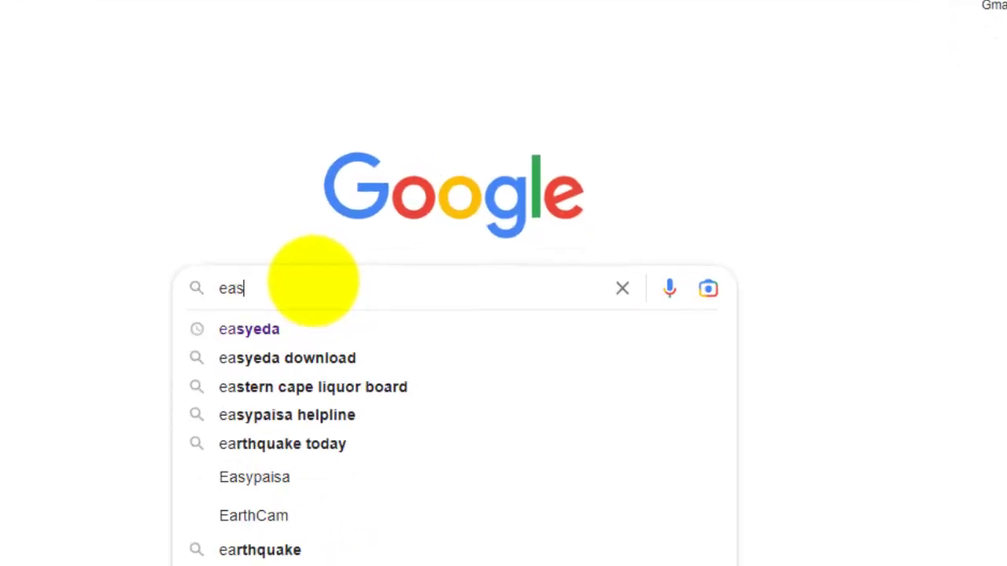
pyautogui.write('yeda')
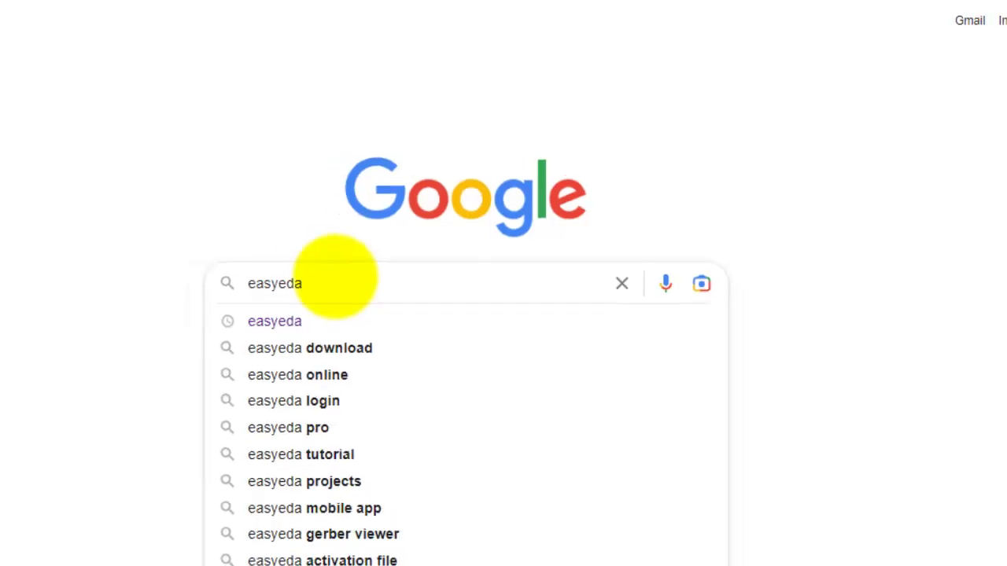
pyautogui.press('Return')
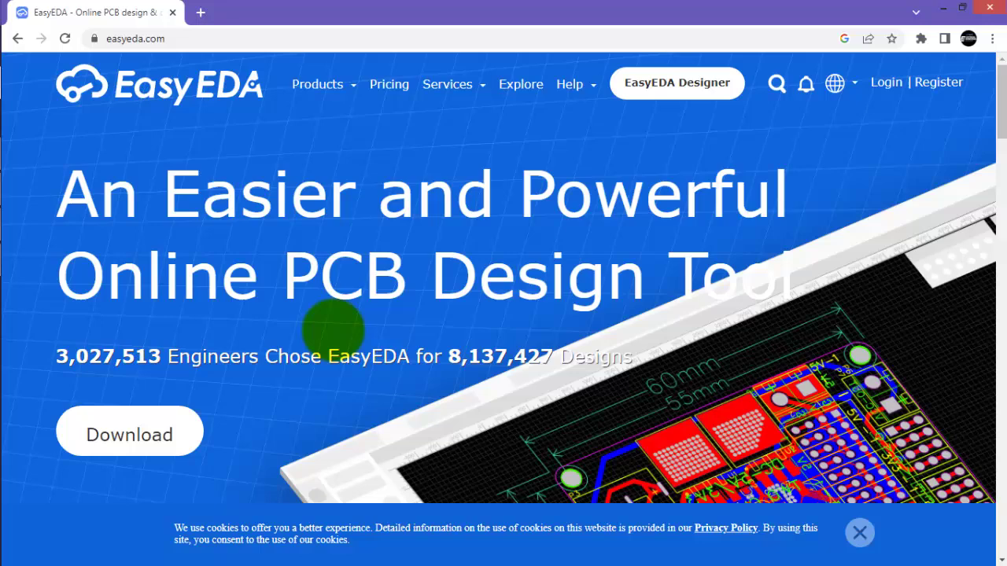
# - Download the EasyEDA Pro Windows installer easyeda-pro-windows-x64-1.9.29.exe from the download page
pyautogui.click(123, 434)
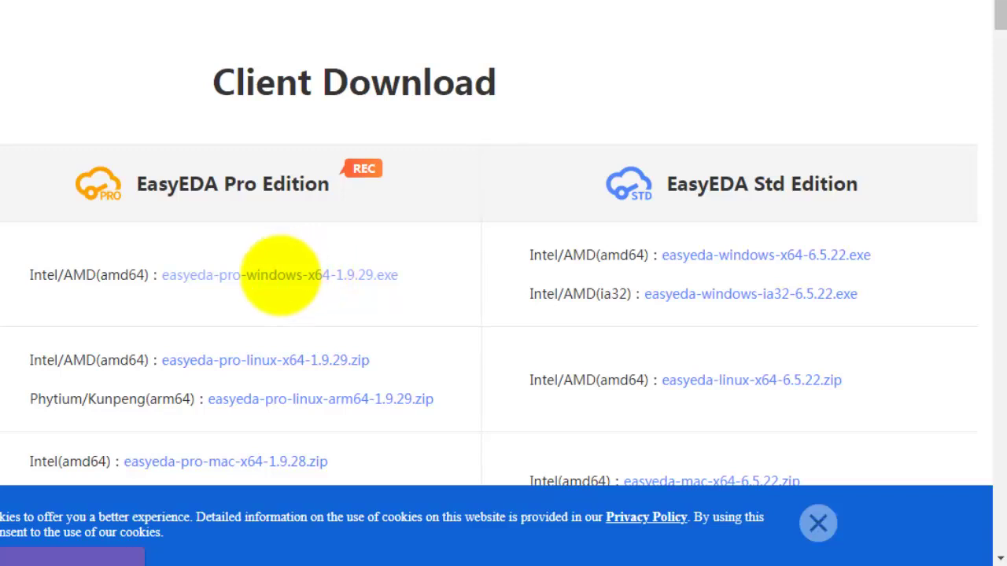
pyautogui.click(271, 274)
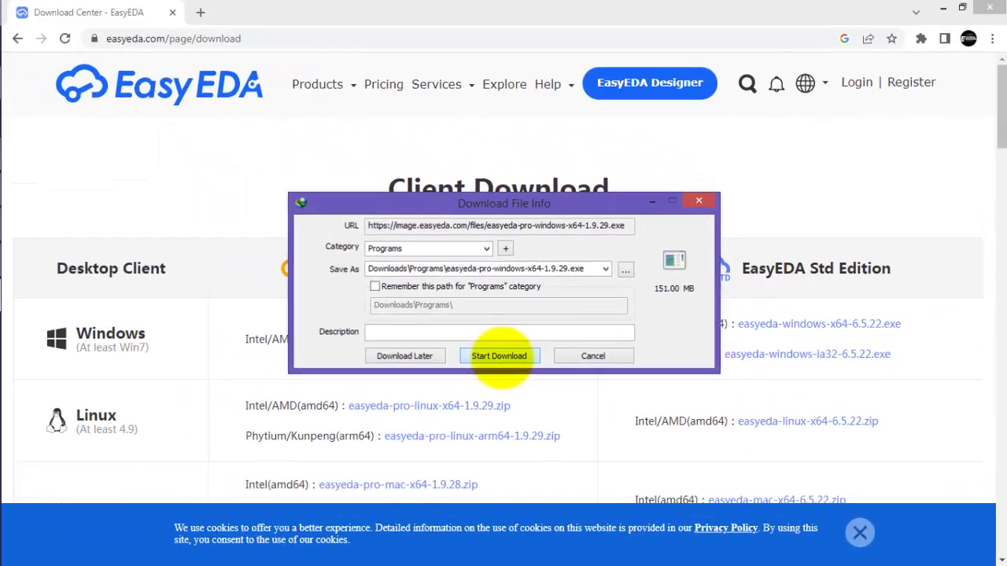
pyautogui.click(369, 296)
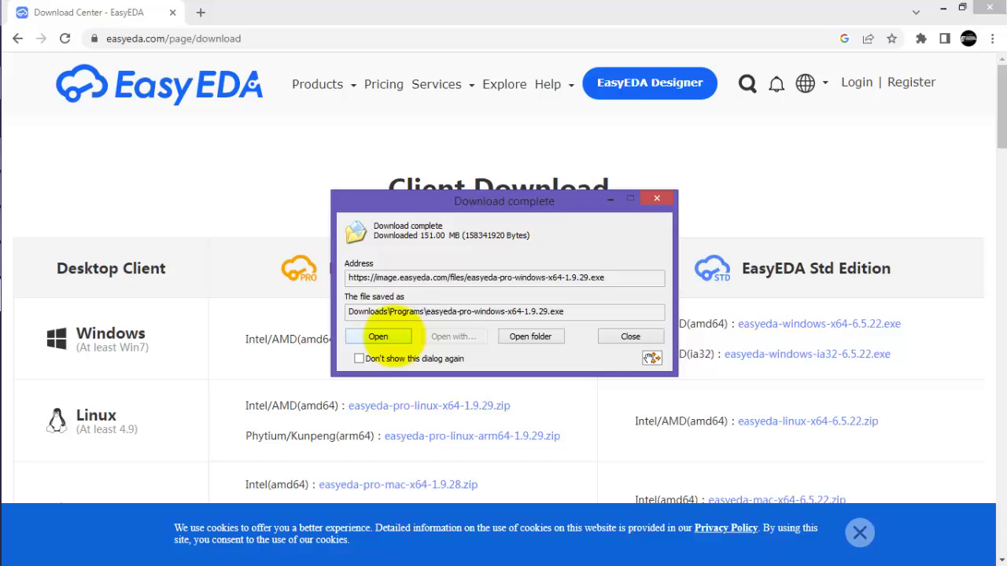
# - Run the downloaded installer and choose to install EasyEDA Pro for all users
pyautogui.click(379, 336)
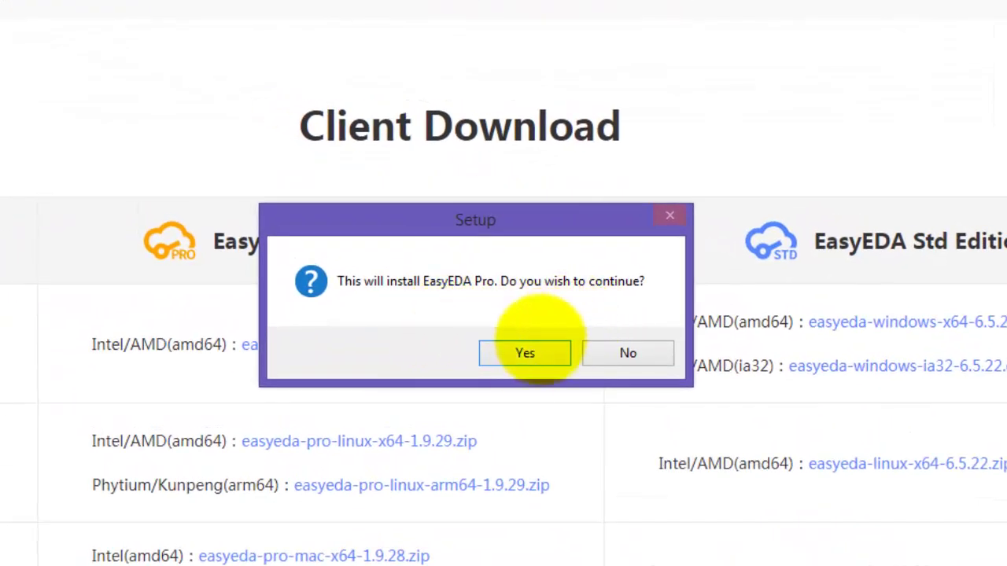
pyautogui.click(524, 354)
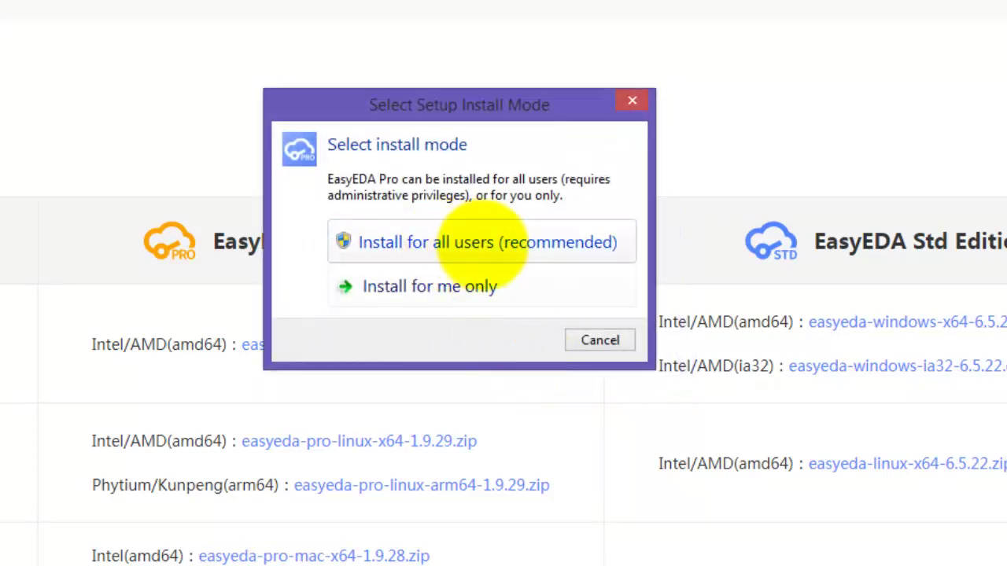
pyautogui.click(476, 244)
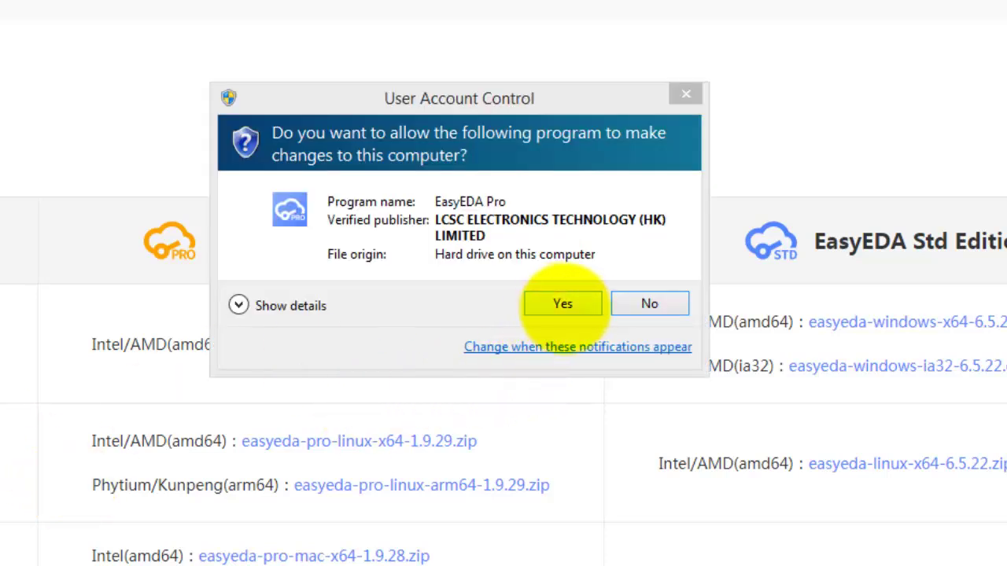
pyautogui.click(563, 303)
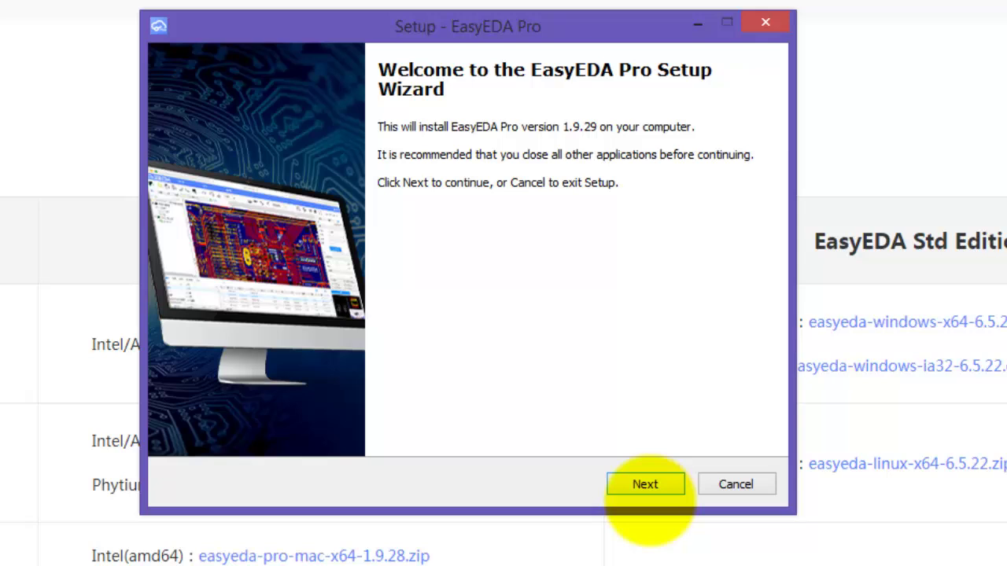
# - Accept the default install folder, Start Menu folder and desktop shortcut, then install
pyautogui.click(645, 485)
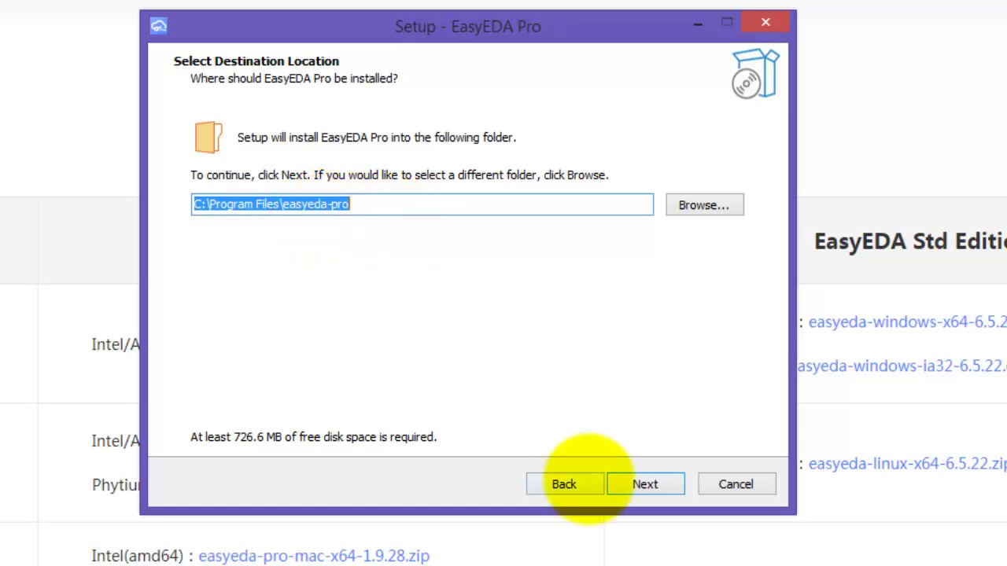
pyautogui.click(641, 483)
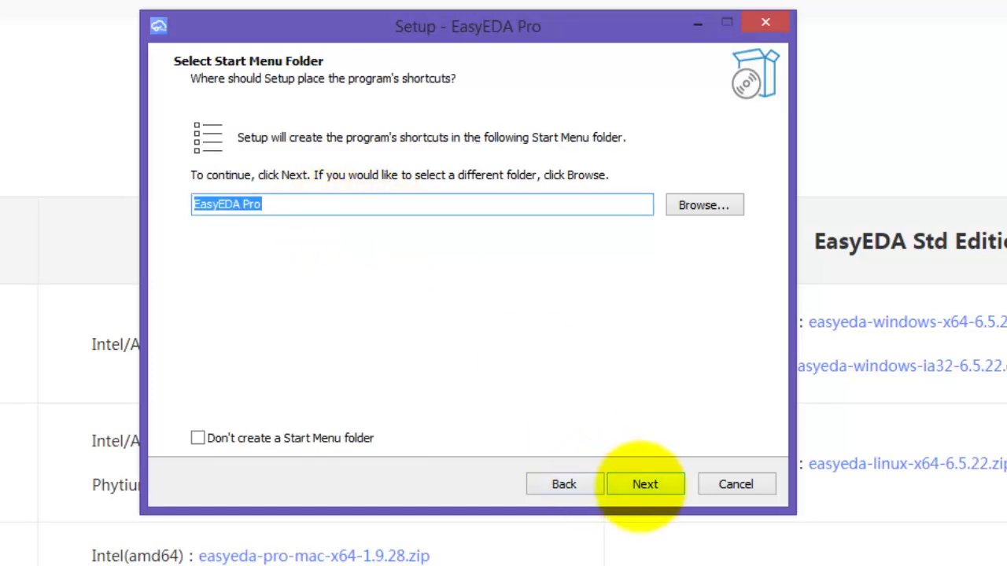
pyautogui.click(641, 484)
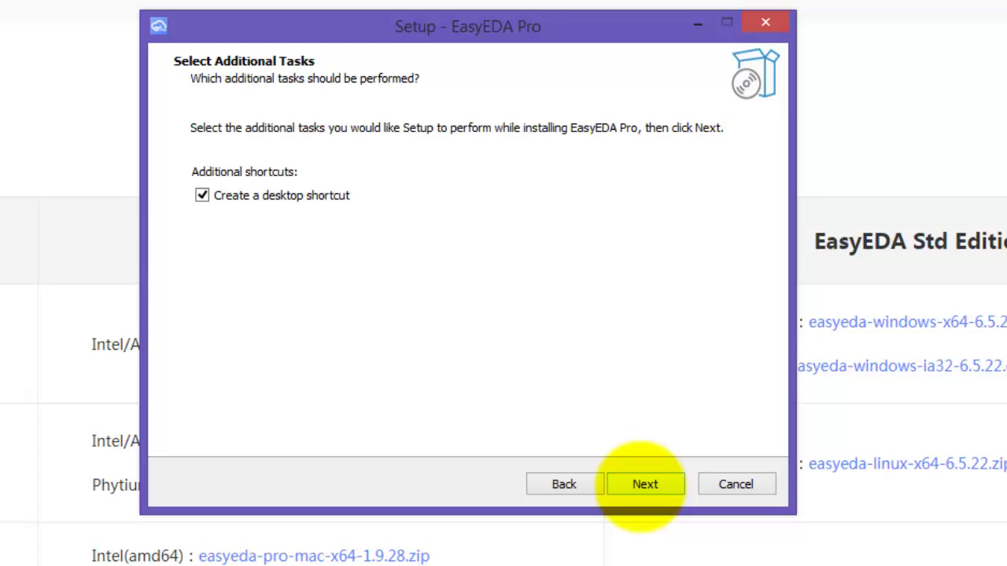
pyautogui.click(641, 483)
pyautogui.click(644, 484)
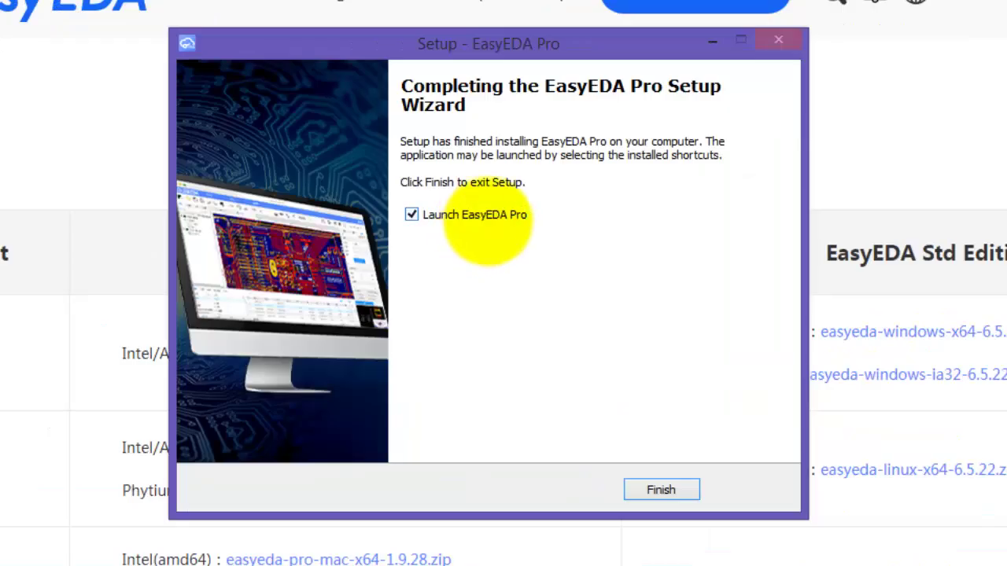
# - Launch EasyEDA Pro and apply full offline mode with the local Documents library and project paths
pyautogui.click(664, 489)
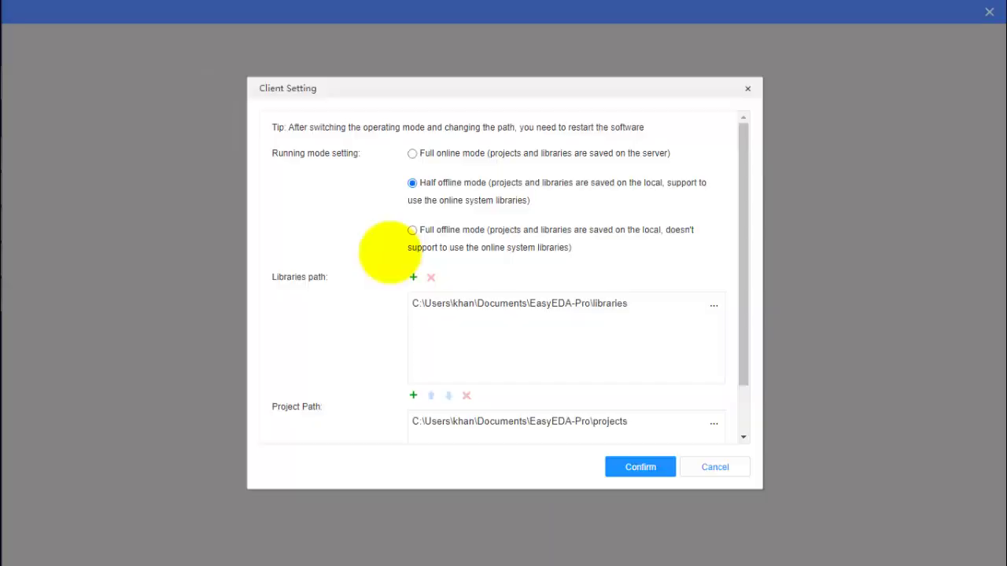
pyautogui.click(411, 240)
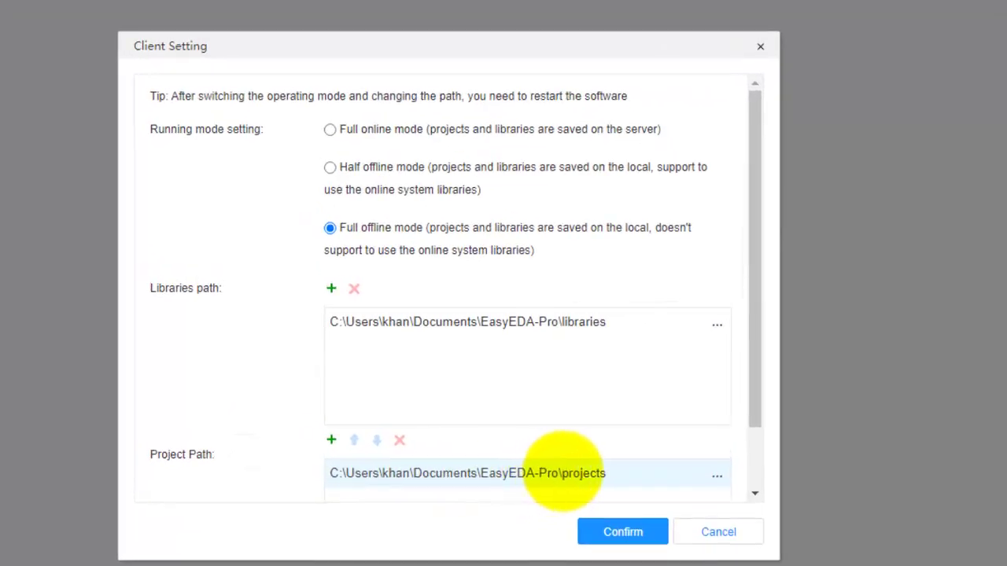
pyautogui.scroll(-1, 562, 472)
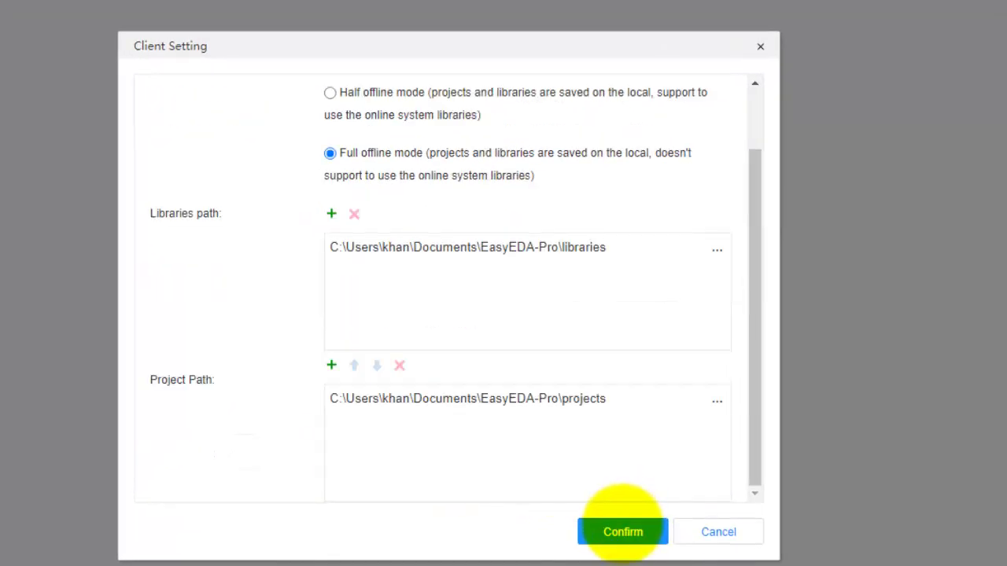
pyautogui.click(622, 532)
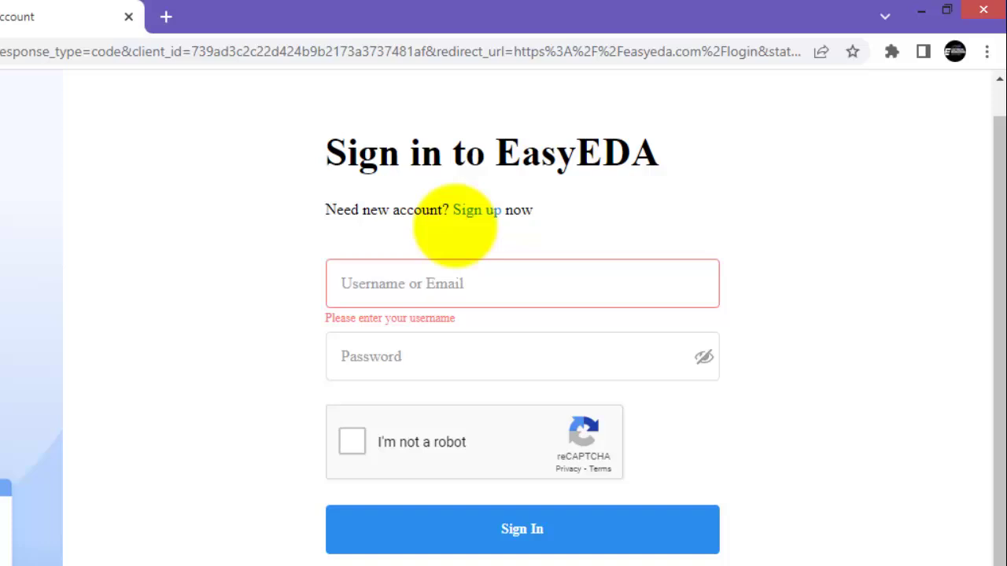
# - Sign in with the account username and password, ticking I'm not a robot and Remember me
pyautogui.click(476, 213)
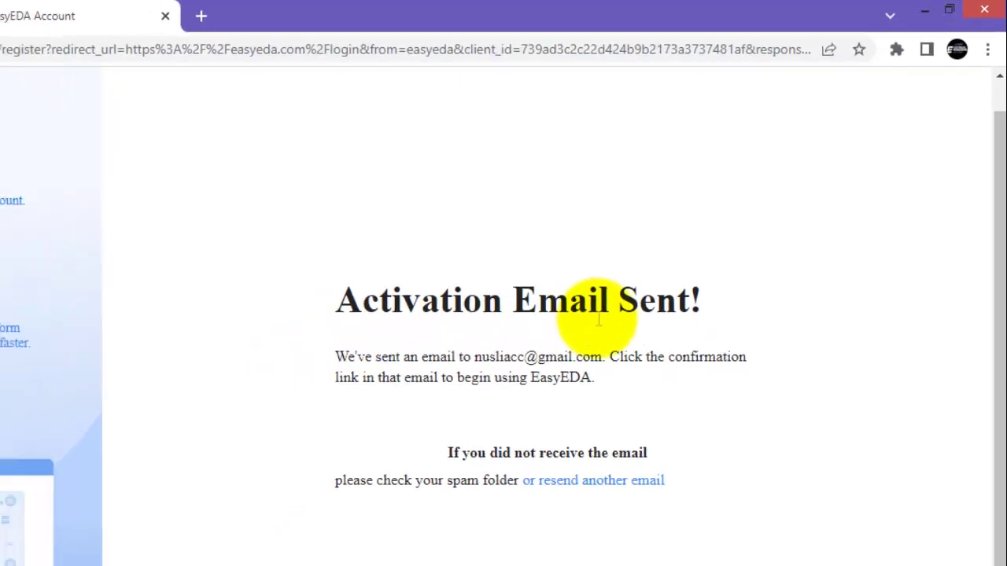
pyautogui.click(17, 41)
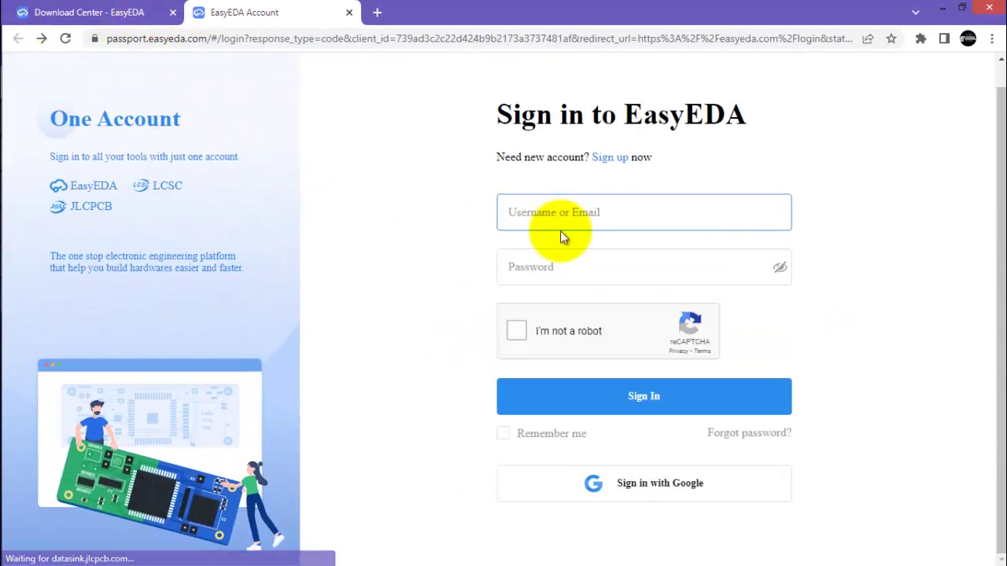
pyautogui.click(561, 227)
pyautogui.write('nusli001')
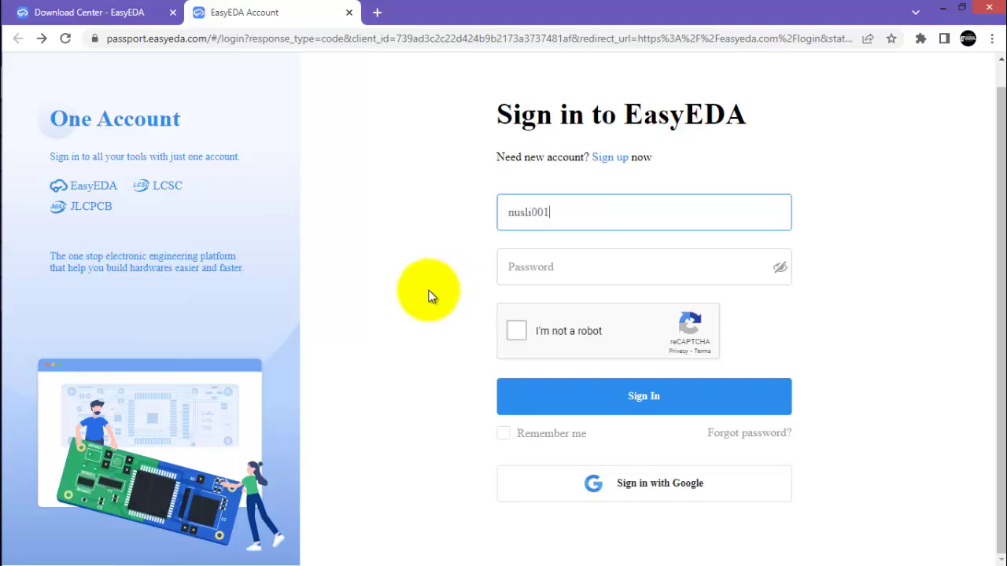
pyautogui.click(569, 266)
pyautogui.write('•')
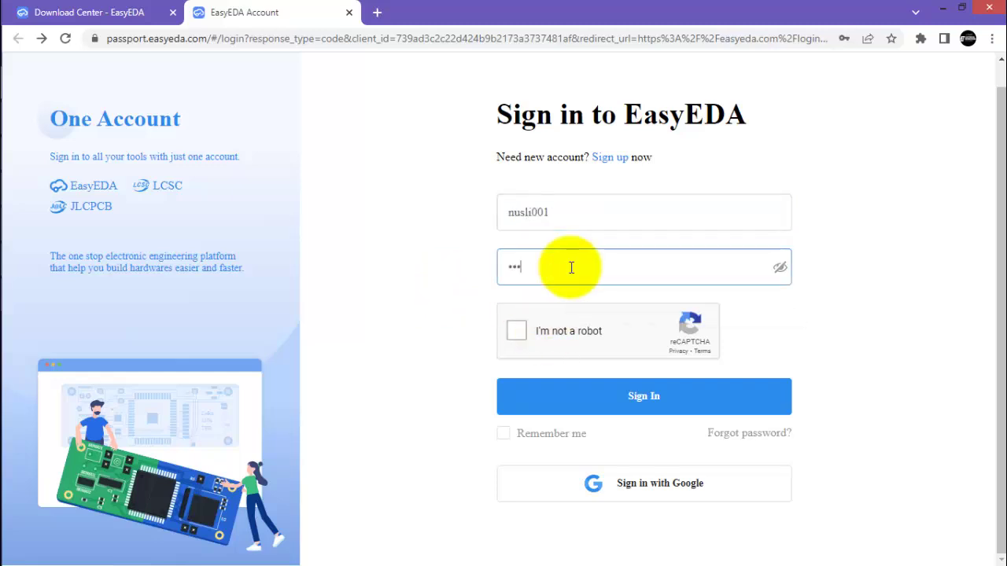
pyautogui.click(514, 331)
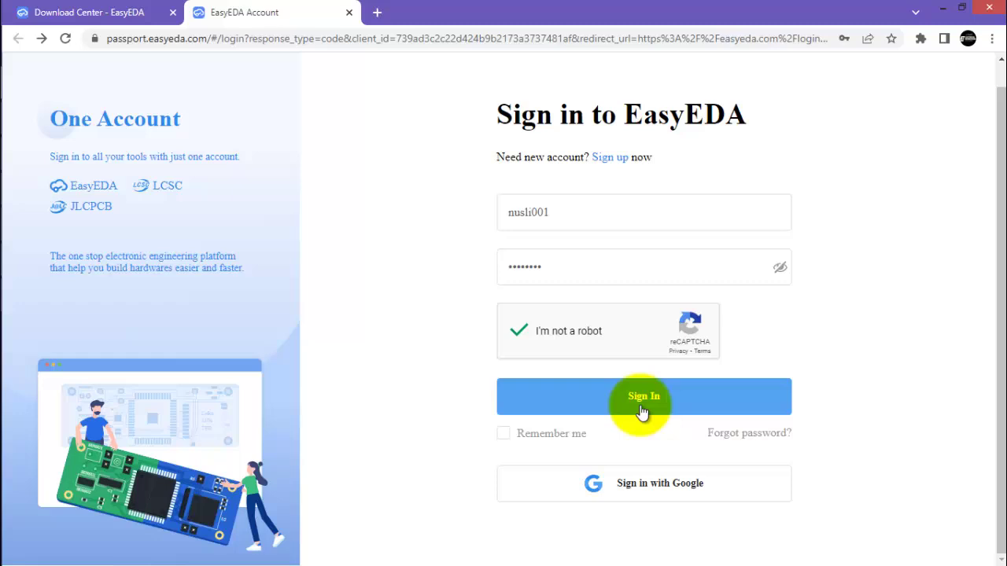
pyautogui.click(503, 435)
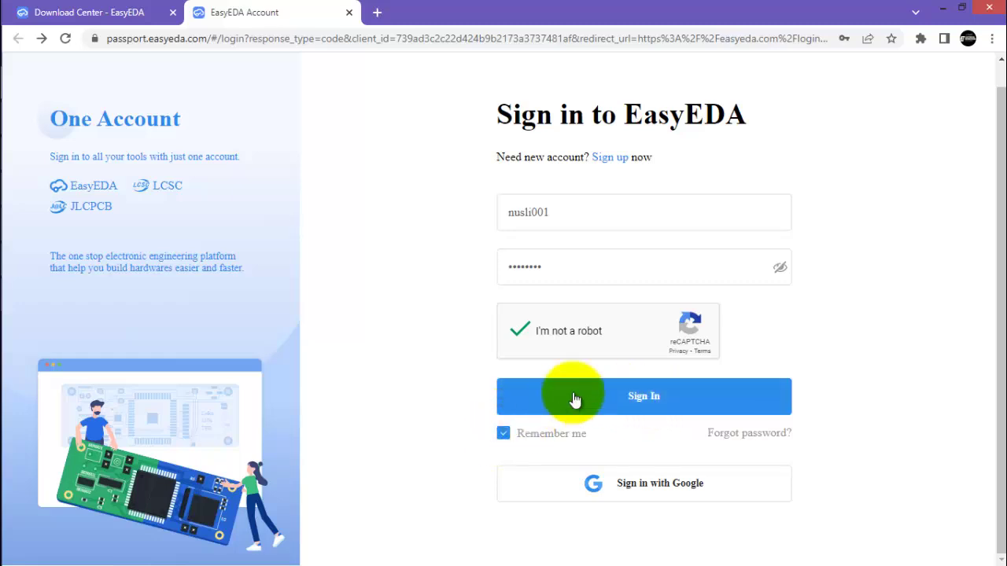
pyautogui.click(646, 397)
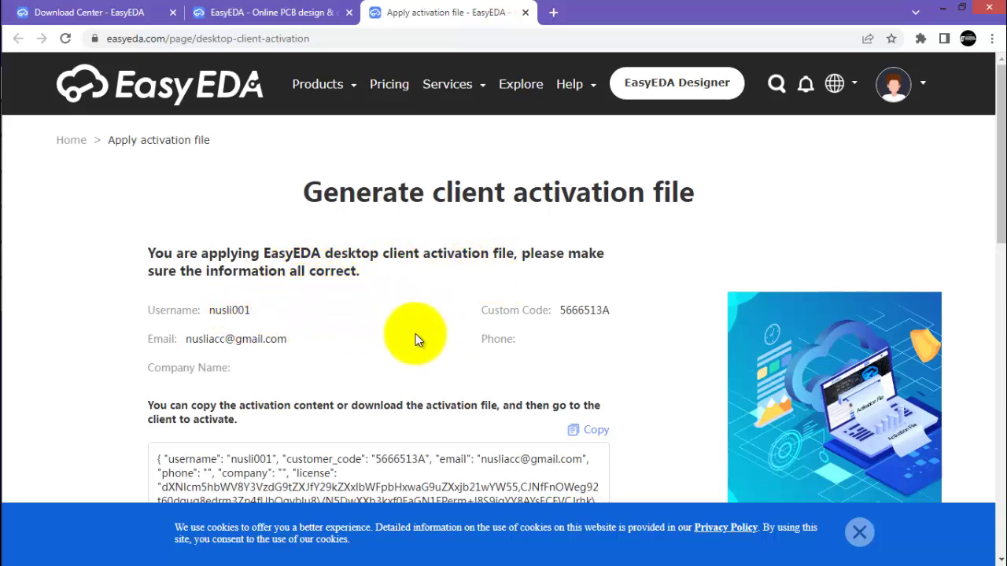
# - Copy the desktop client activation content from the Generate client activation file page
pyautogui.scroll(-3, 415, 333)
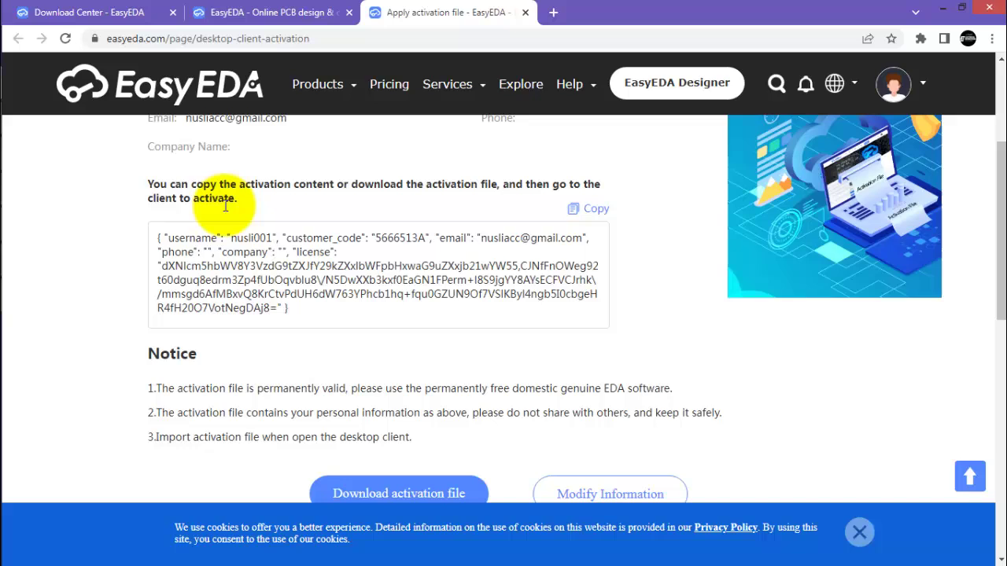
pyautogui.click(592, 209)
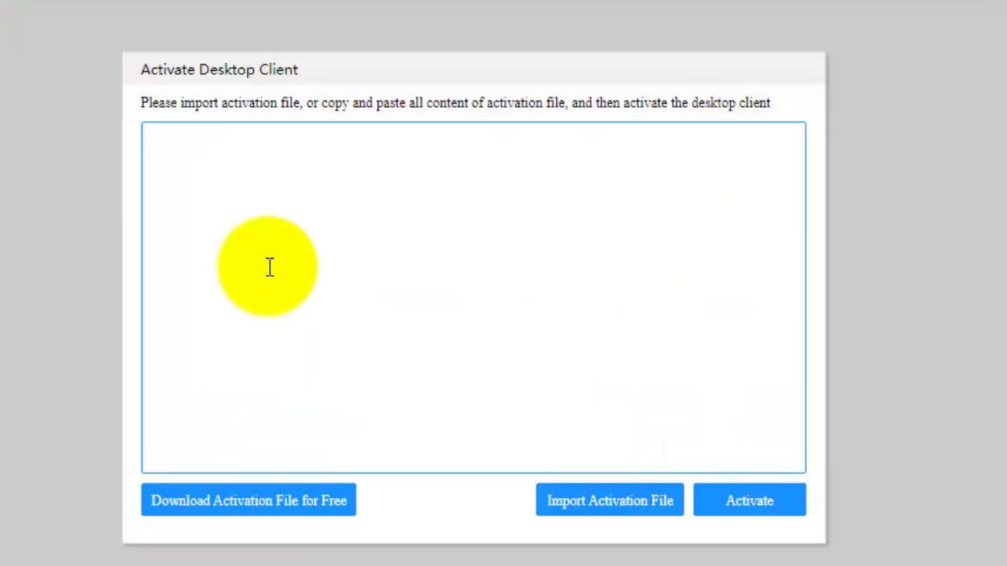
# - Paste the activation content into the Activate Desktop Client box and activate
pyautogui.hotkey('ctrl', 'v')
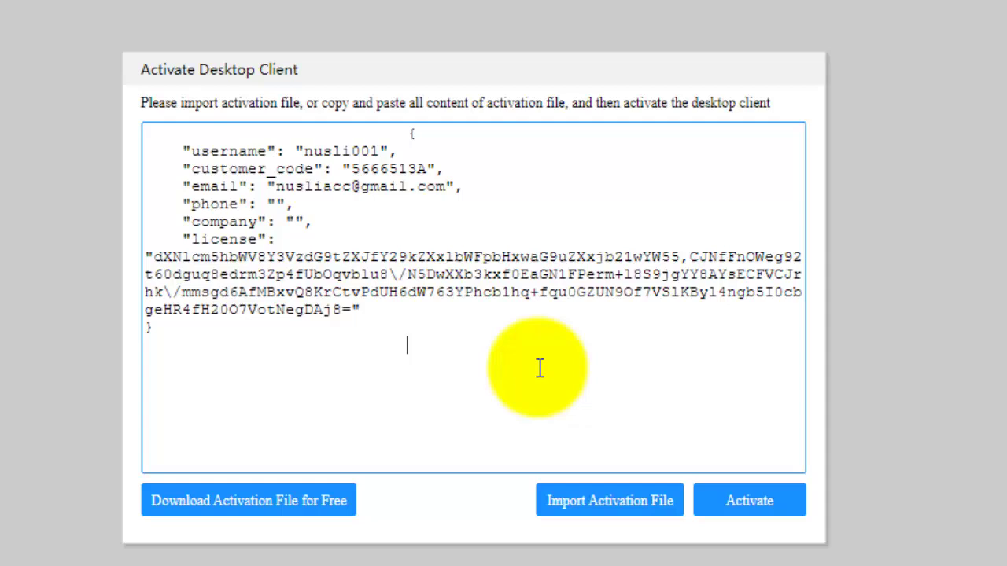
pyautogui.click(758, 500)
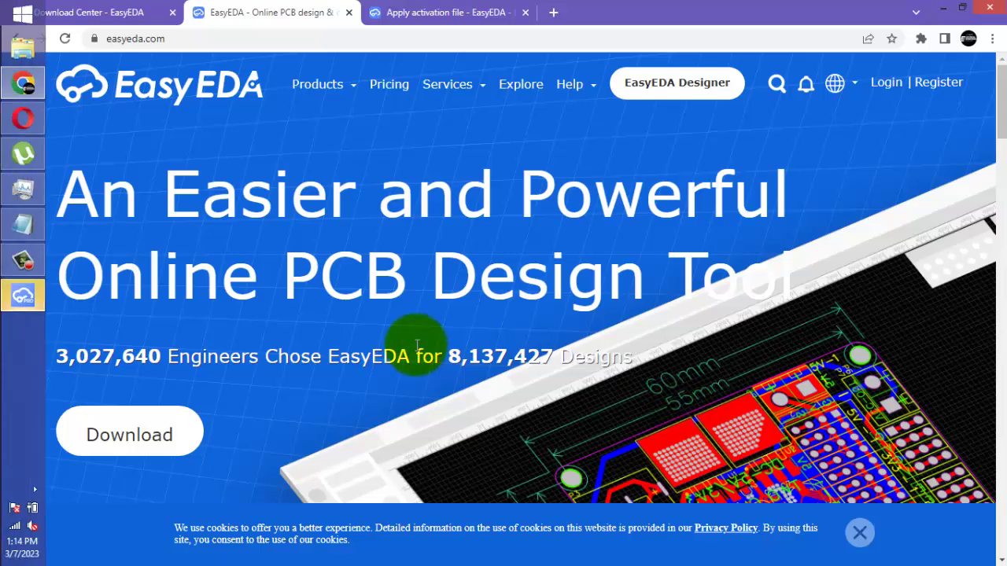
# - Dismiss the video card warning, save a new project with default name, and open page P1
pyautogui.click(12, 297)
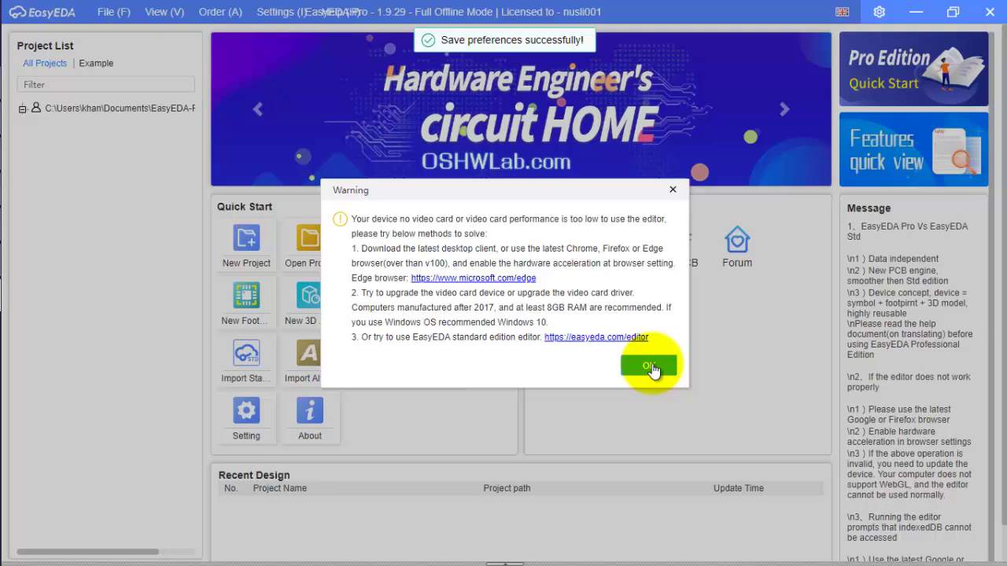
pyautogui.click(650, 367)
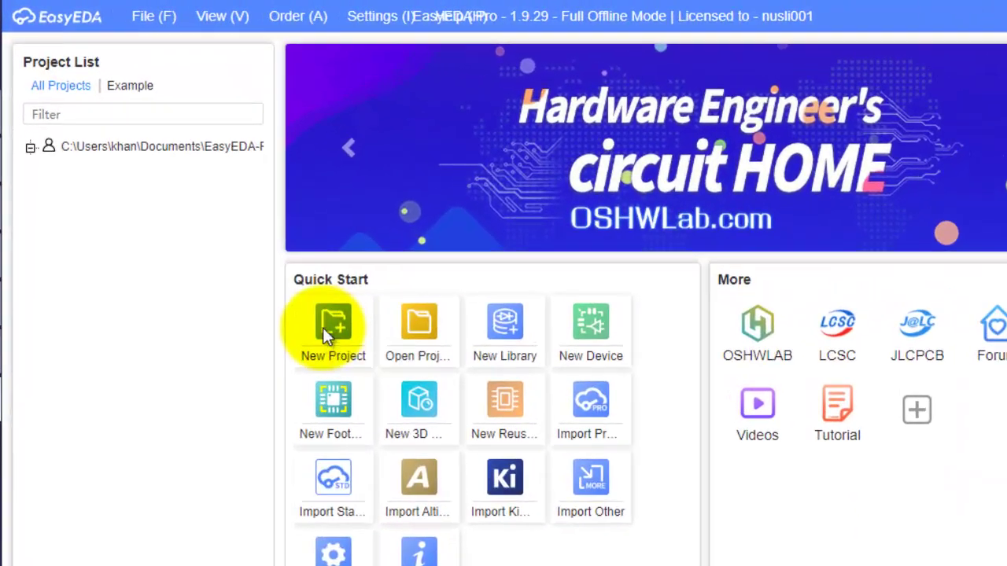
pyautogui.click(323, 328)
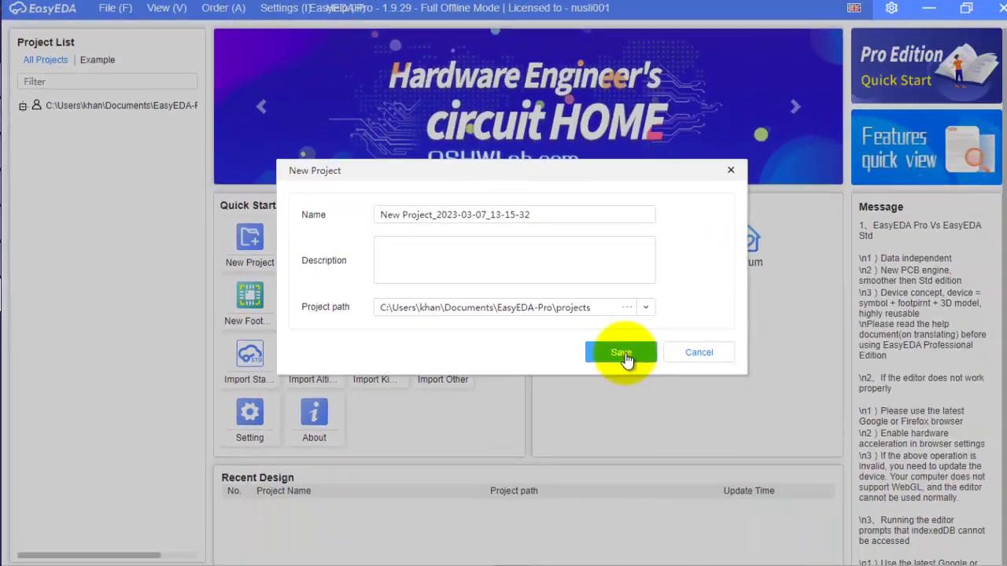
pyautogui.click(810, 466)
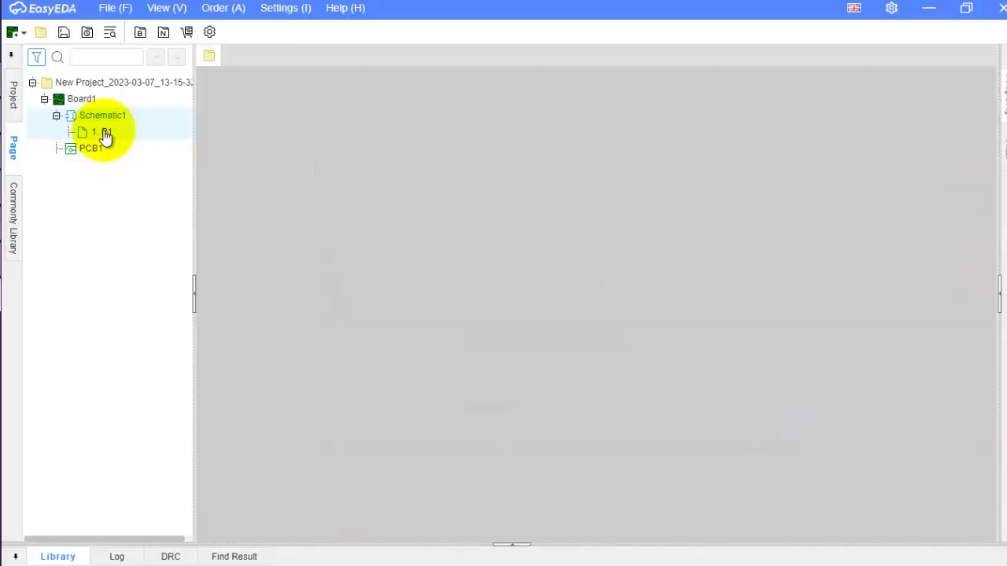
pyautogui.doubleClick(104, 133)
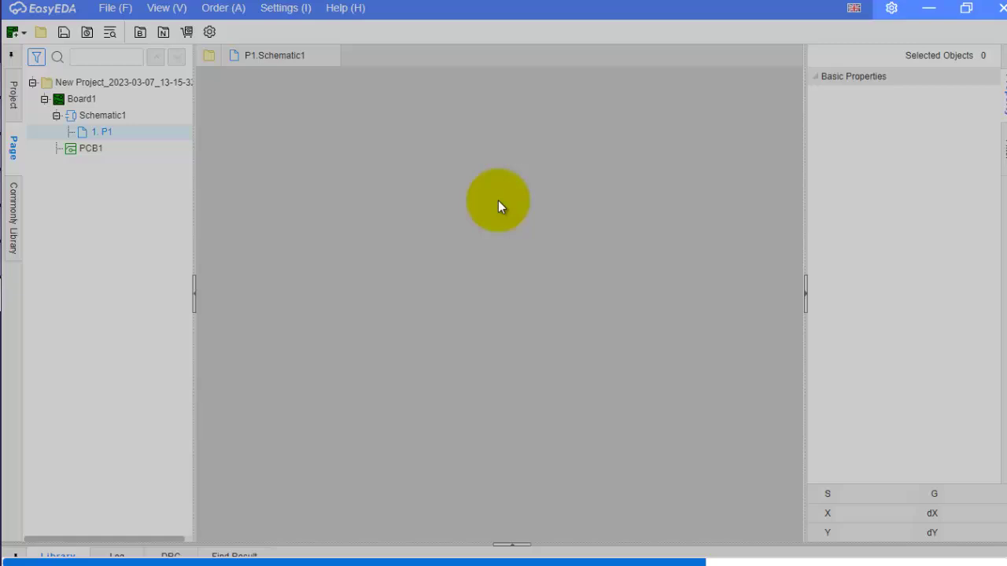